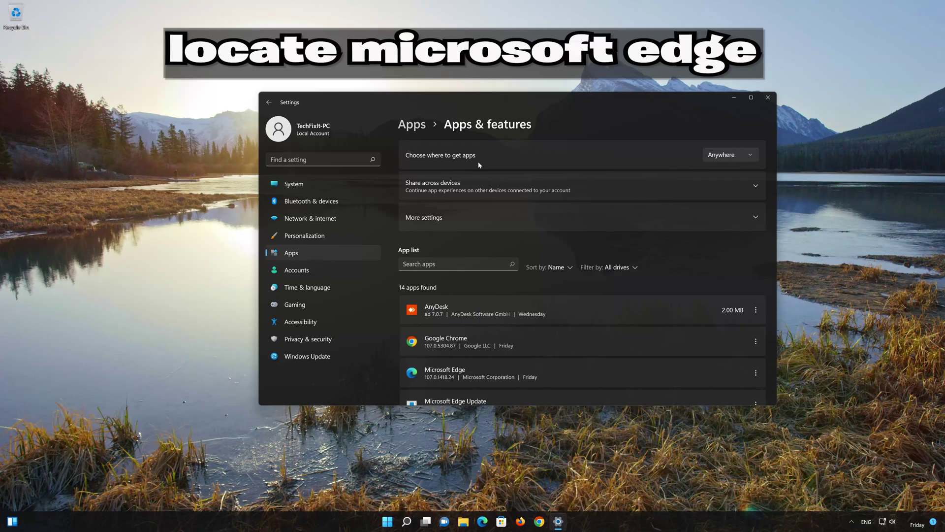
- Modify Microsoft Edge from the installed apps list, allow the changes to the device, and start its repair
{"action": "scroll", "coordinate": [503, 207], "scroll_direction": "down", "scroll_amount": 3}
{"action": "scroll", "coordinate": [504, 206], "scroll_direction": "down", "scroll_amount": 7}
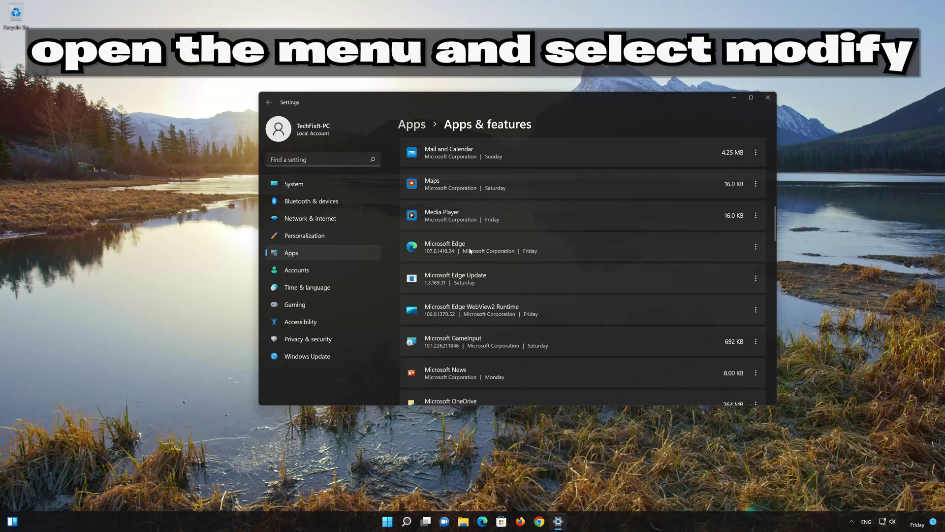
{"action": "left_click", "coordinate": [756, 249]}
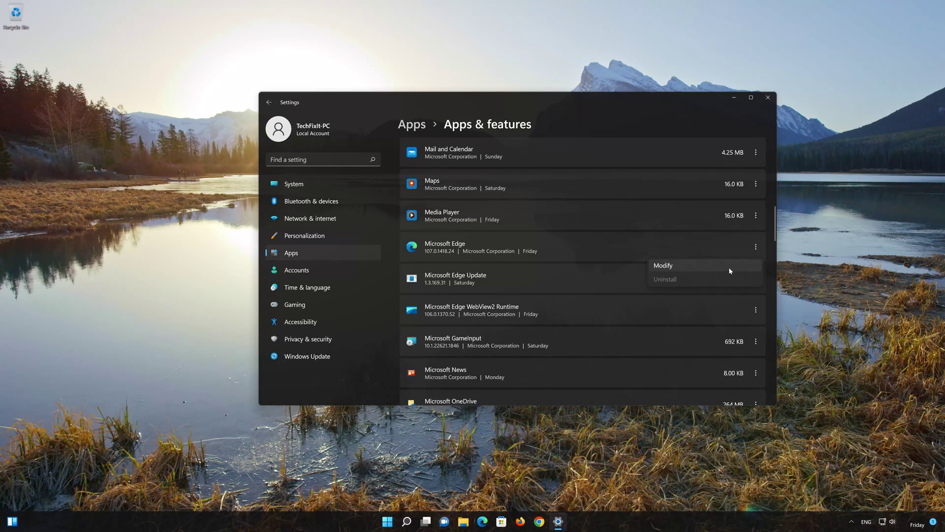
{"action": "left_click", "coordinate": [702, 270]}
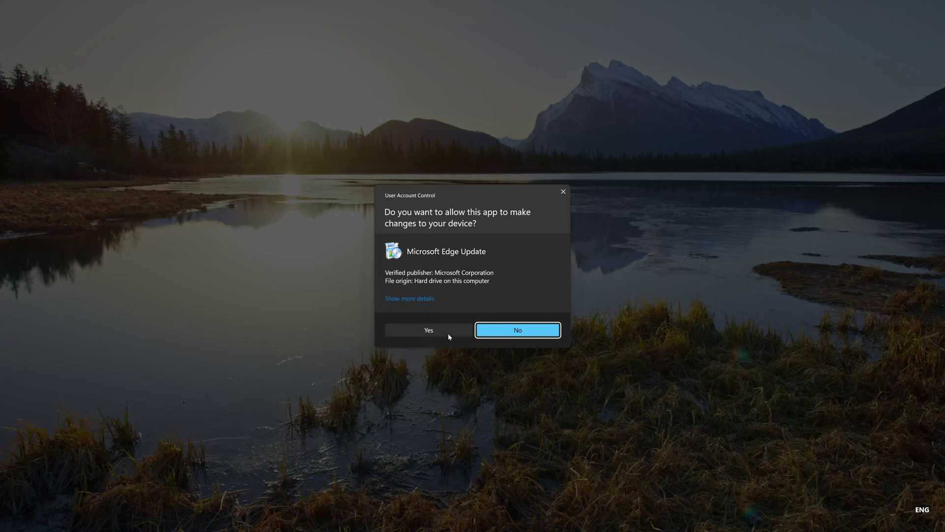
{"action": "left_click", "coordinate": [419, 335]}
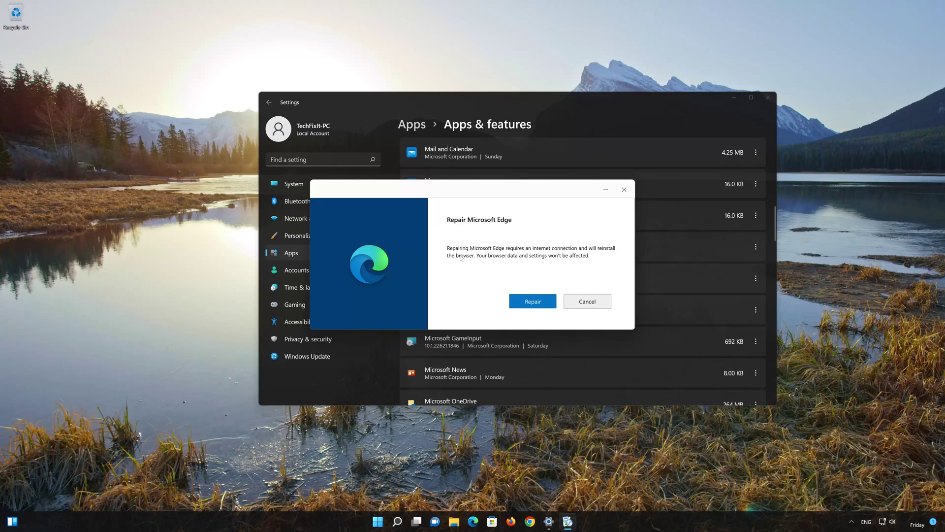
{"action": "left_click", "coordinate": [523, 301]}
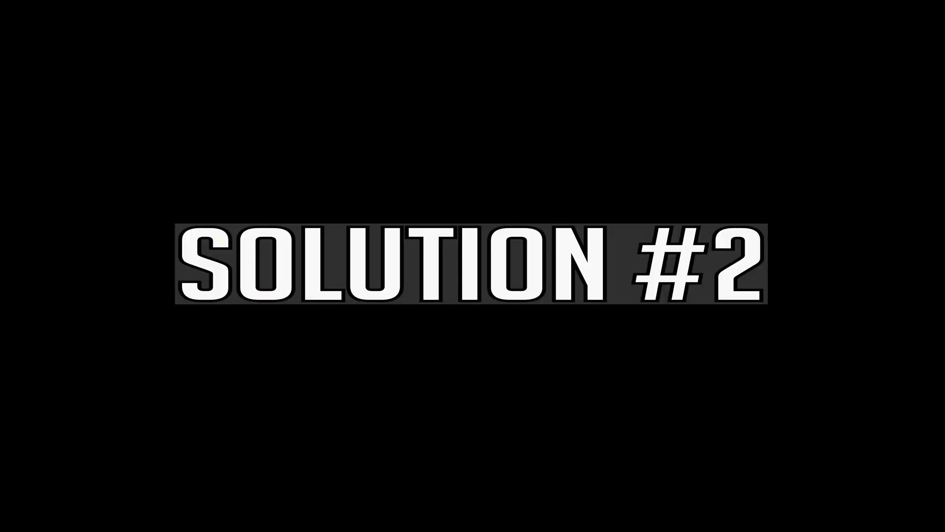
- Switch to Microsoft Edge and reset its settings to their default values
{"action": "left_click", "coordinate": [491, 521]}
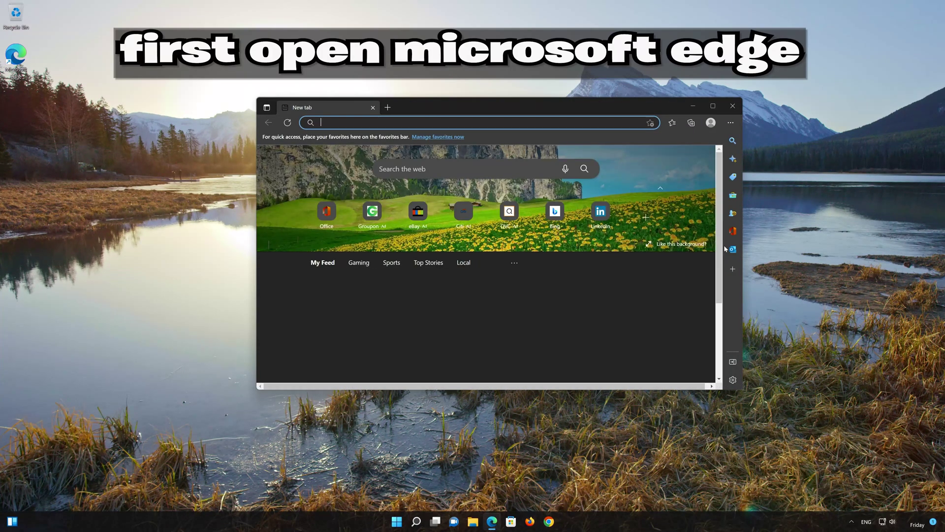
{"action": "left_click", "coordinate": [732, 123]}
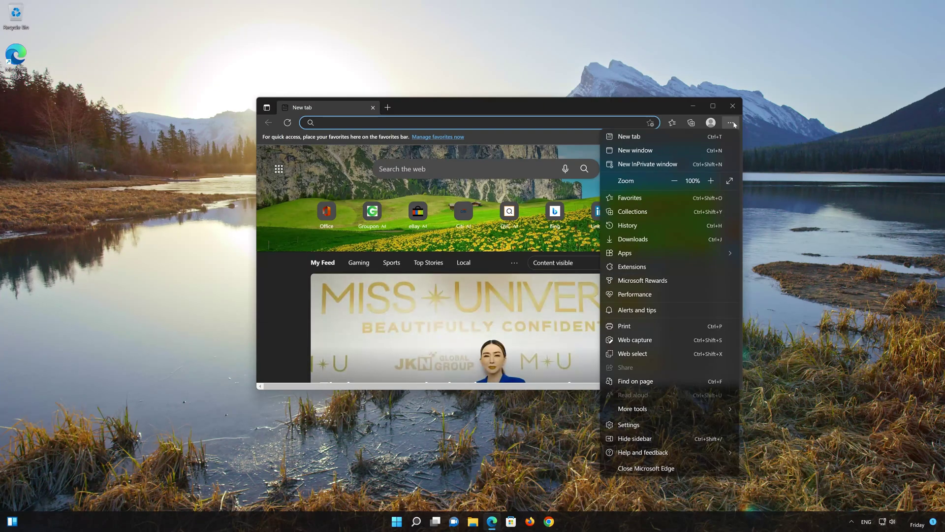
{"action": "left_click", "coordinate": [662, 428]}
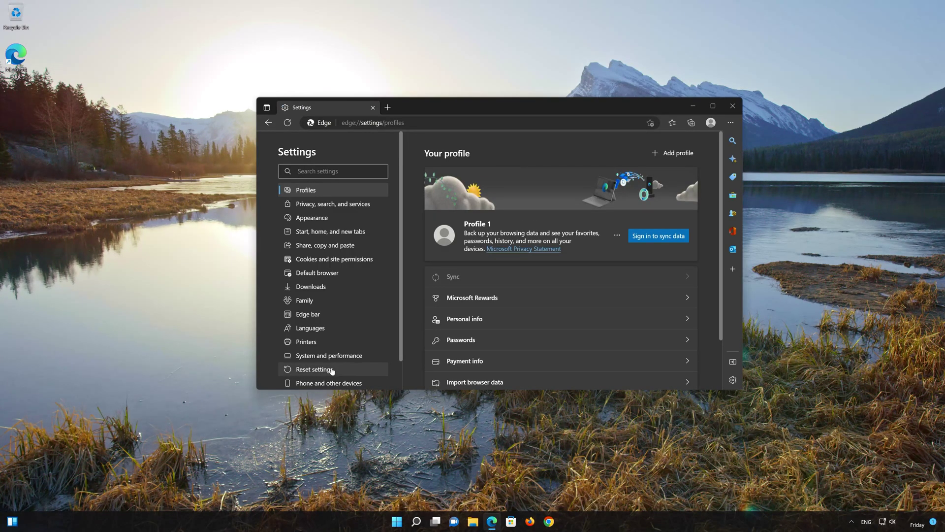
{"action": "left_click", "coordinate": [334, 372]}
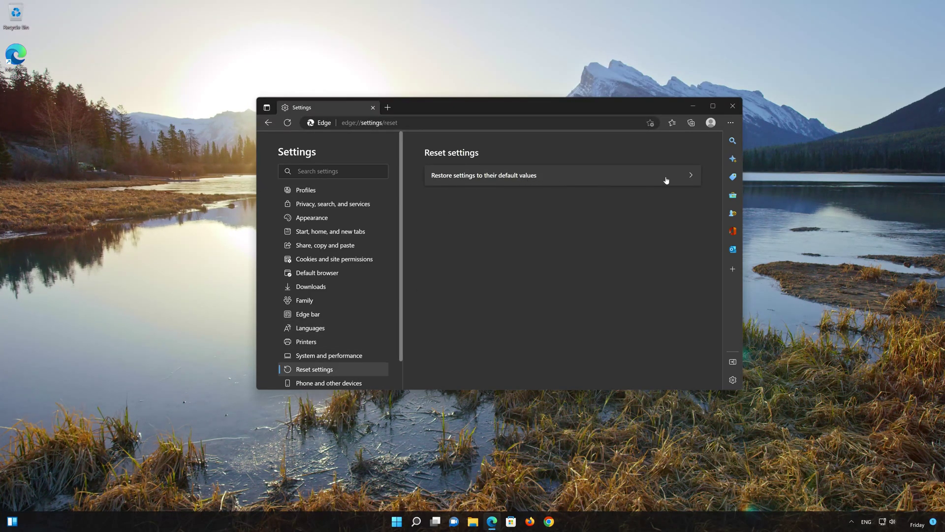
{"action": "left_click", "coordinate": [693, 178]}
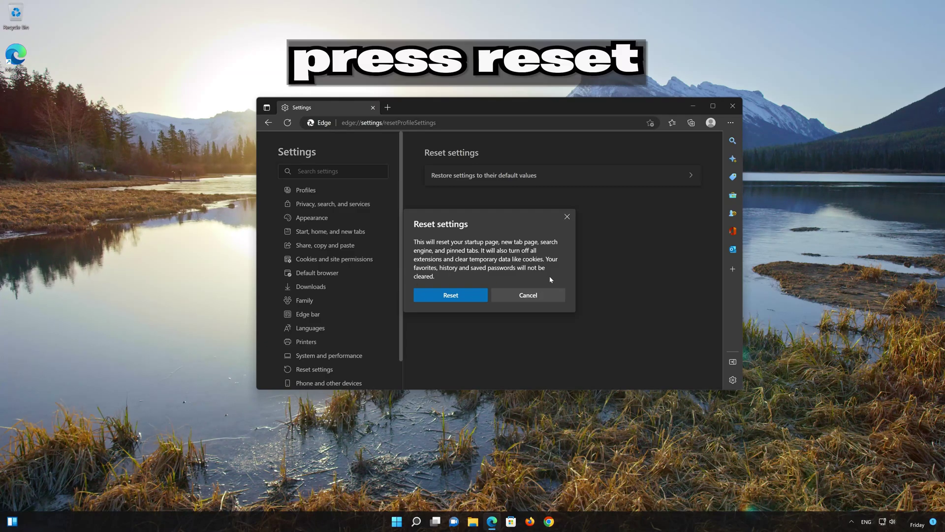
{"action": "left_click", "coordinate": [456, 297]}
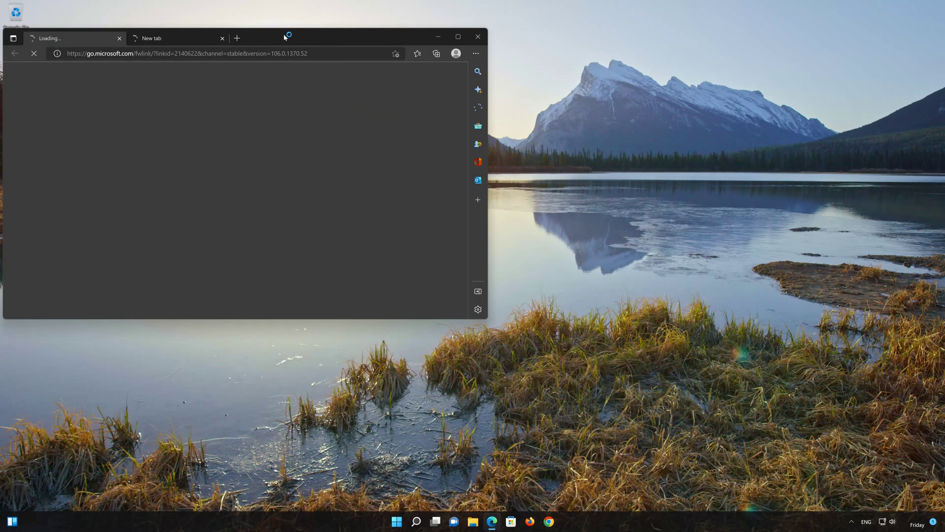
- Move the Edge window to the middle of the desktop and open the About Microsoft Edge page in its settings
{"action": "left_click_drag", "start_coordinate": [289, 44], "coordinate": [544, 115]}
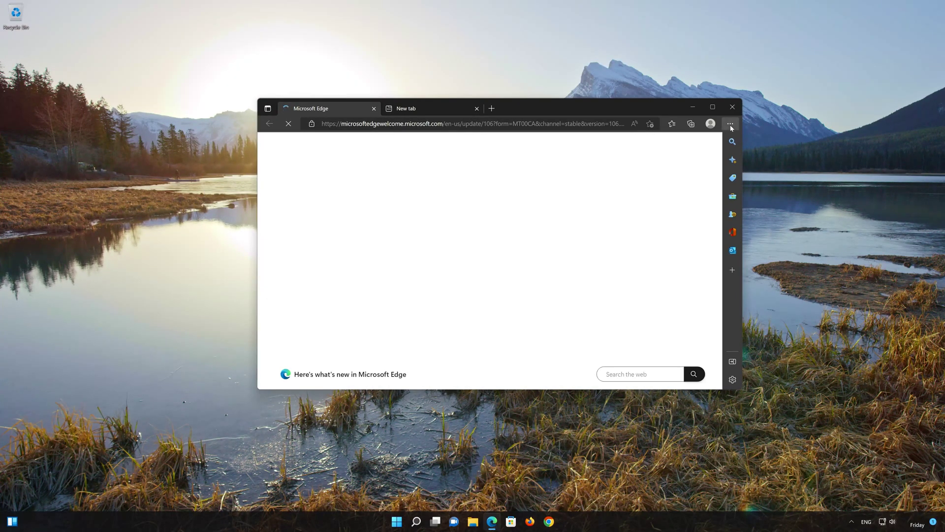
{"action": "left_click", "coordinate": [731, 124]}
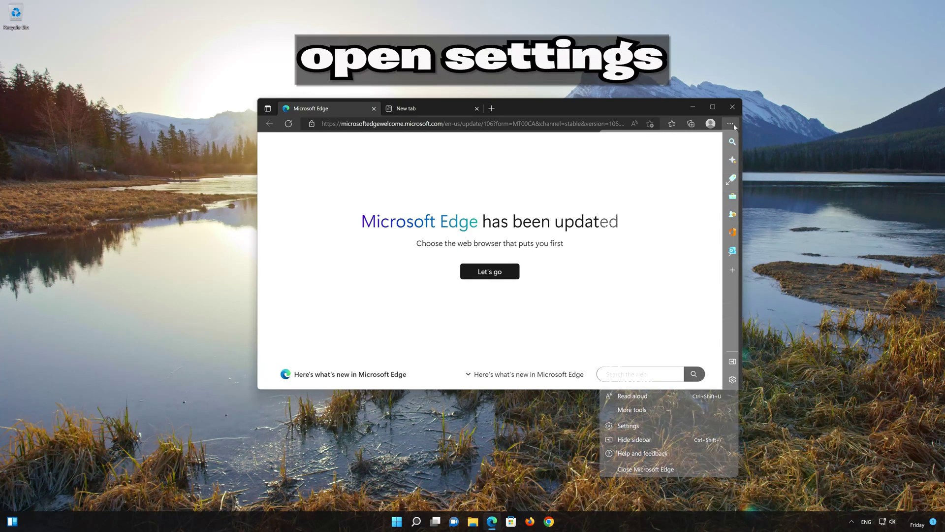
{"action": "left_click", "coordinate": [653, 426]}
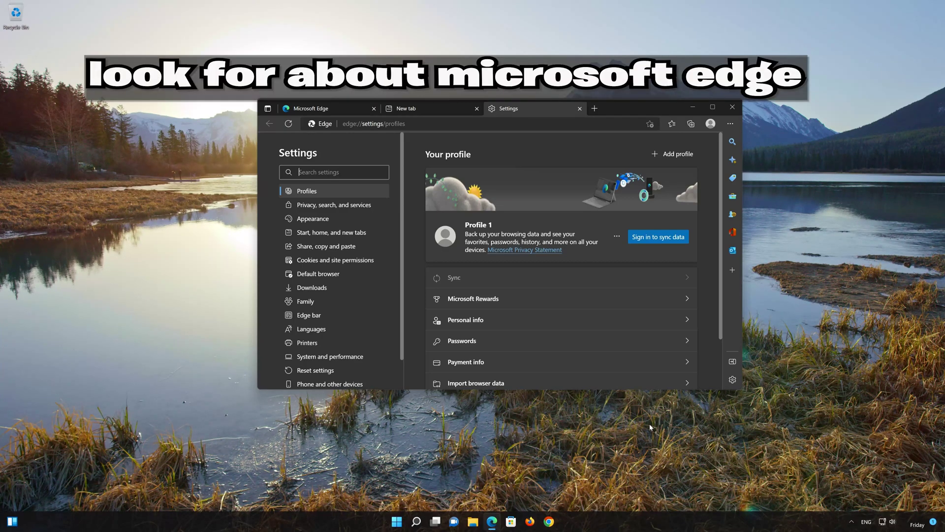
{"action": "scroll", "coordinate": [365, 343], "scroll_direction": "down", "scroll_amount": 1}
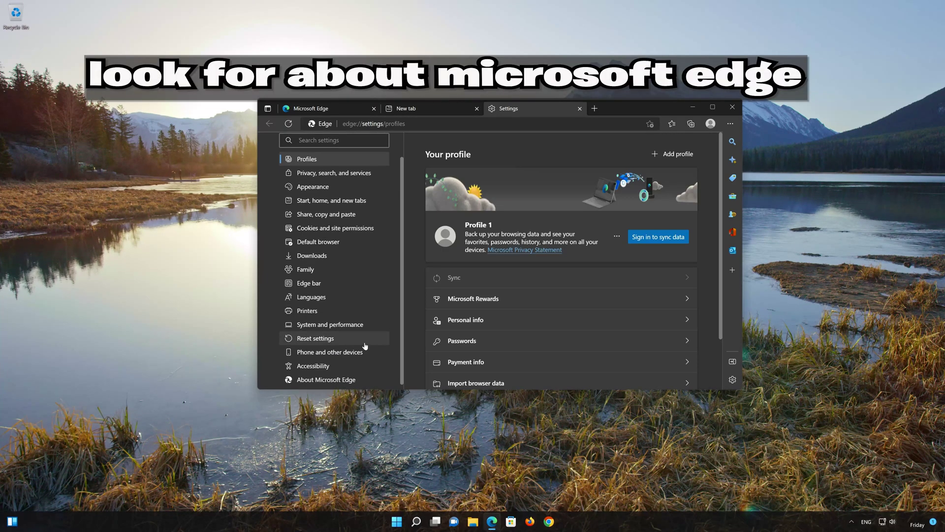
{"action": "left_click", "coordinate": [342, 380]}
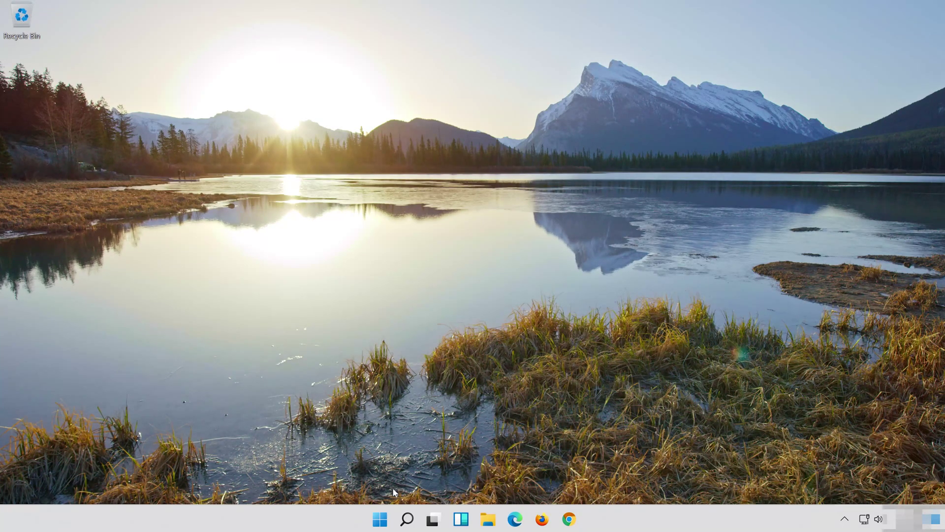
- Find and open Windows Settings, and go to the advanced network settings under Network & internet
{"action": "left_click", "coordinate": [416, 522]}
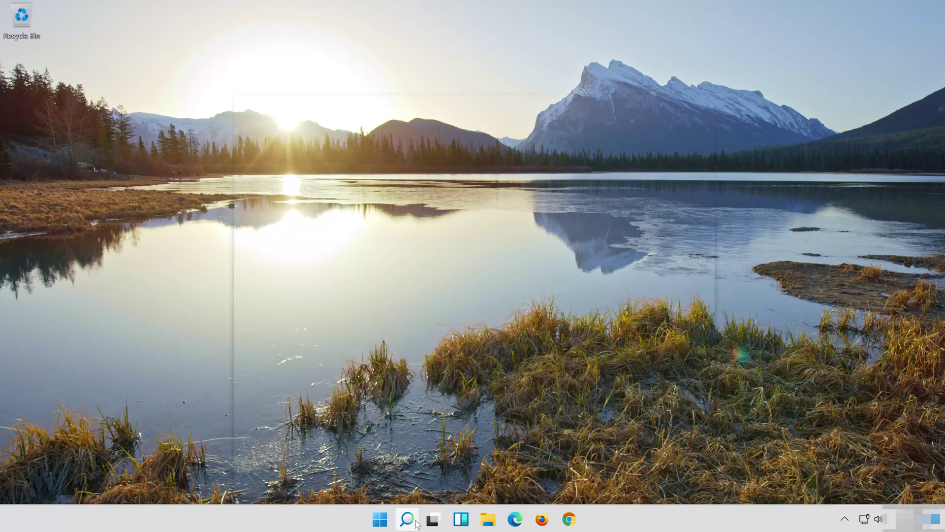
{"action": "type", "text": "settings"}
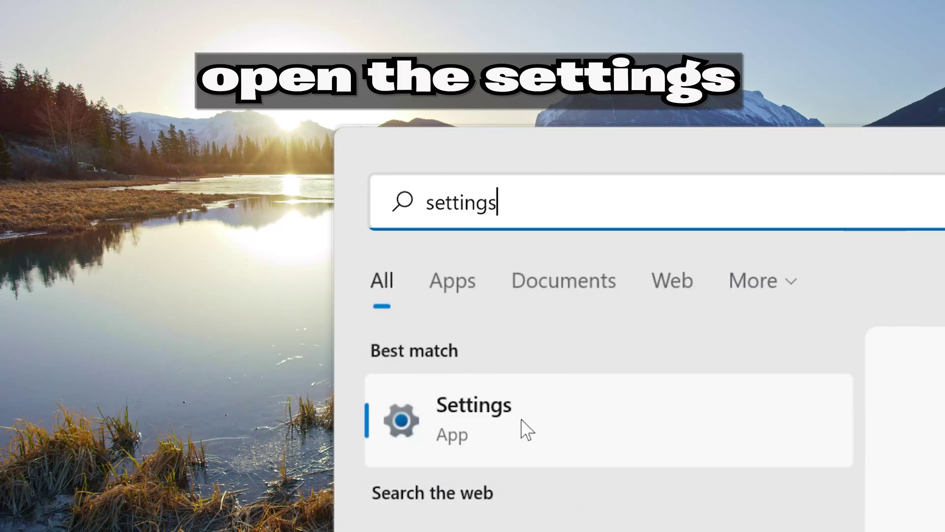
{"action": "left_click", "coordinate": [576, 435]}
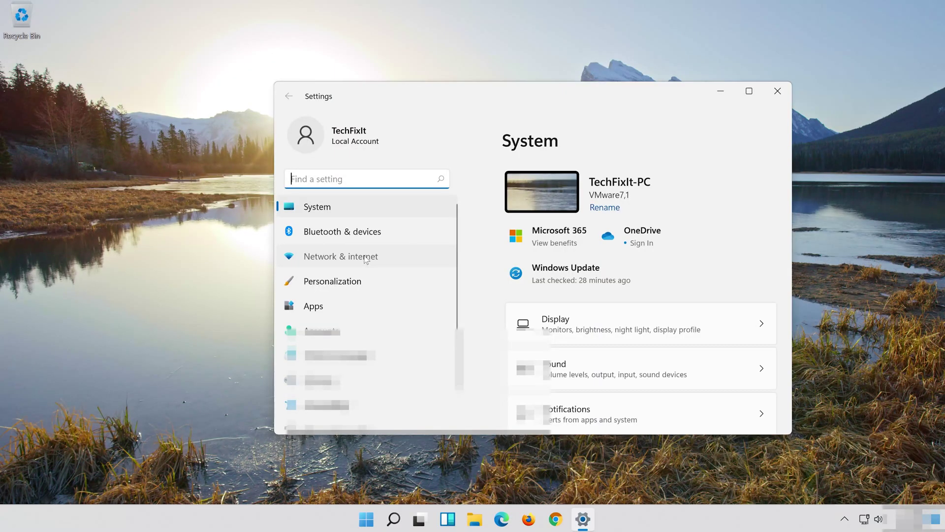
{"action": "left_click", "coordinate": [204, 242]}
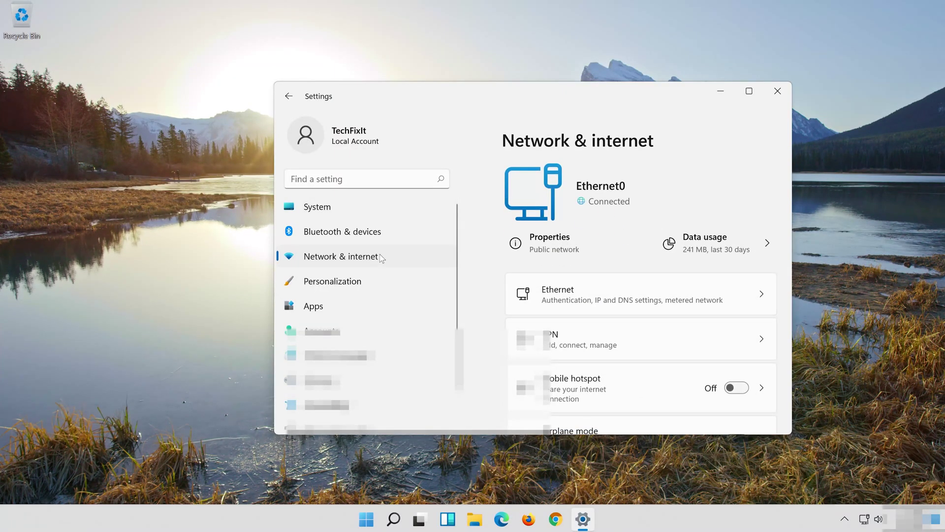
{"action": "scroll", "coordinate": [677, 246], "scroll_direction": "down", "scroll_amount": 5}
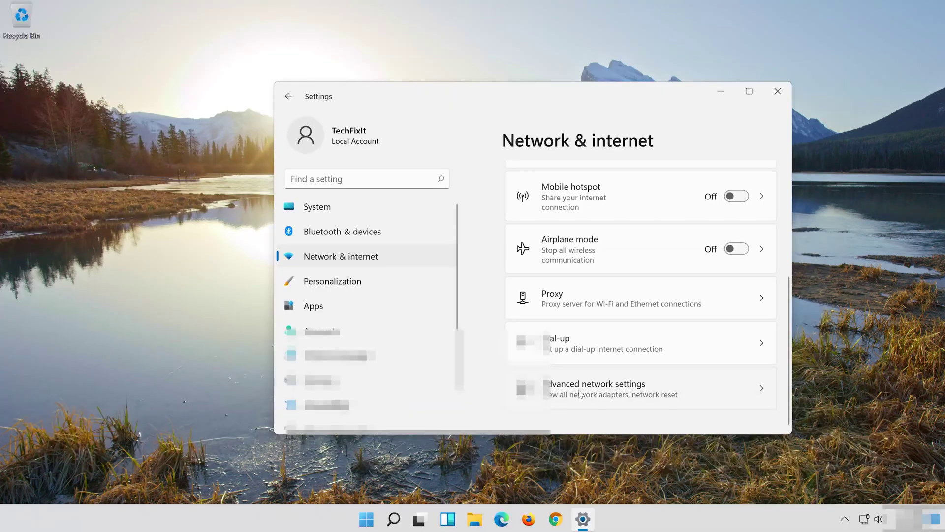
{"action": "left_click", "coordinate": [350, 315]}
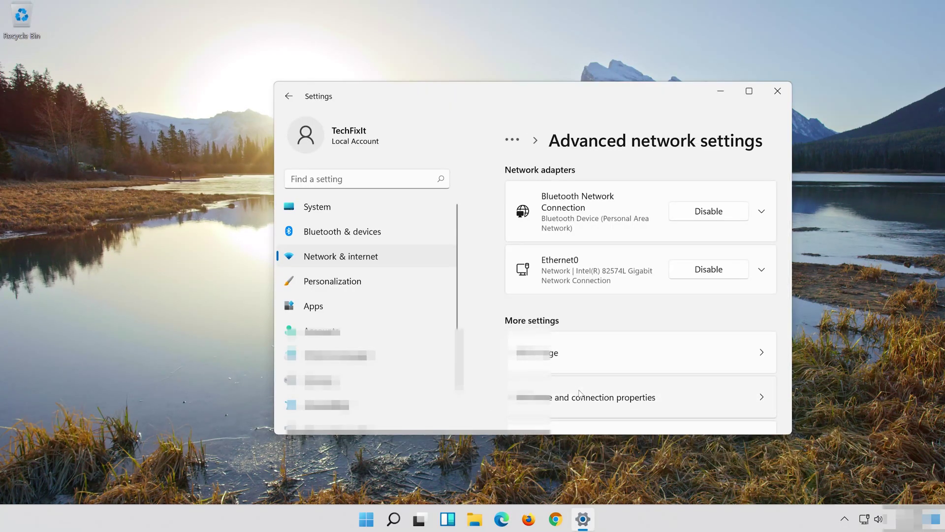
- Run a network reset of all network adapters, confirm it, and dismiss the sign-out notice
{"action": "scroll", "coordinate": [580, 393], "scroll_direction": "down", "scroll_amount": 2}
{"action": "scroll", "coordinate": [581, 394], "scroll_direction": "down", "scroll_amount": 4}
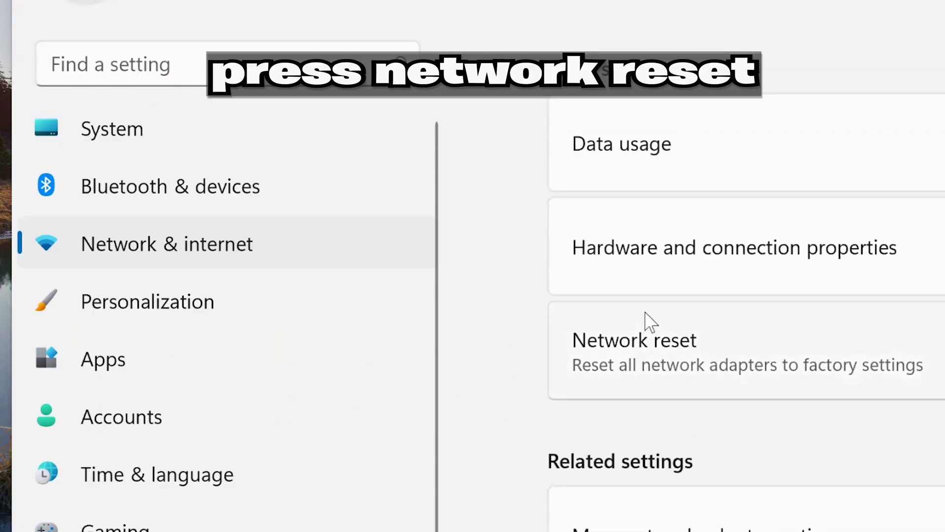
{"action": "left_click", "coordinate": [849, 354]}
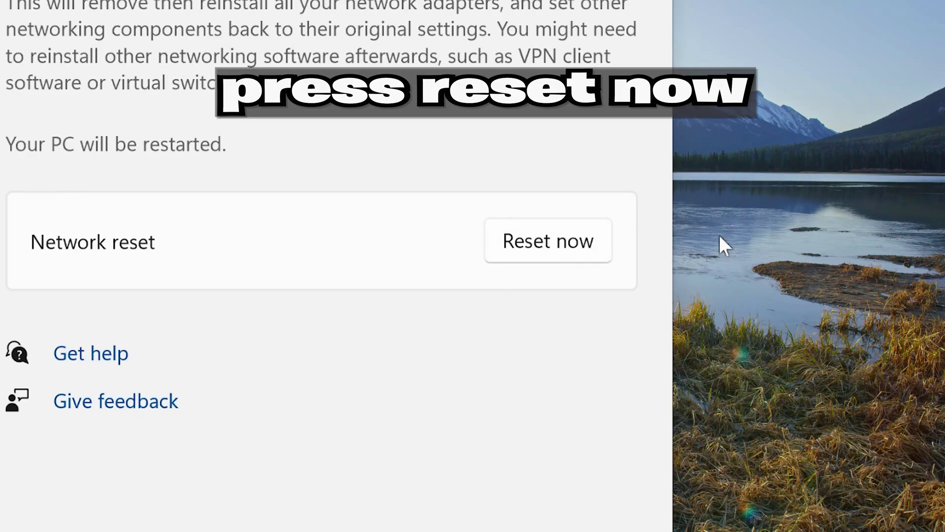
{"action": "left_click", "coordinate": [558, 228]}
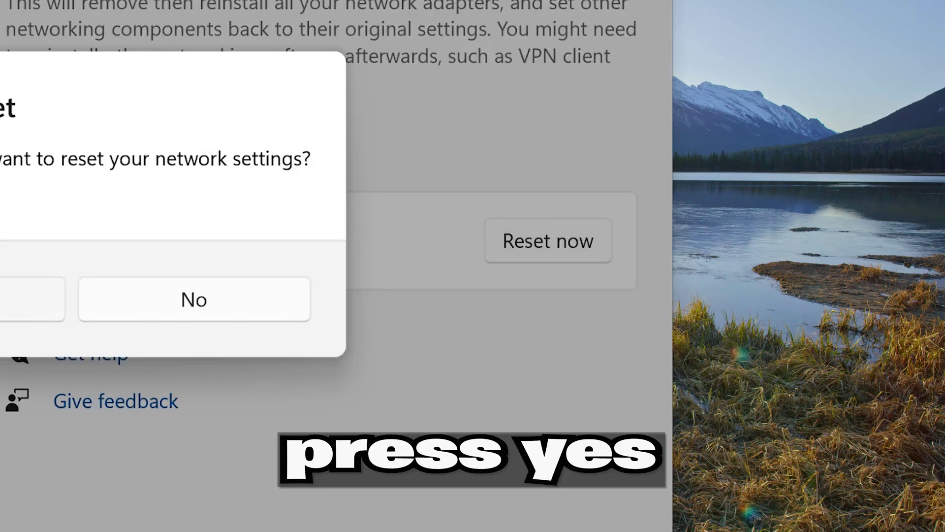
{"action": "left_click", "coordinate": [30, 299]}
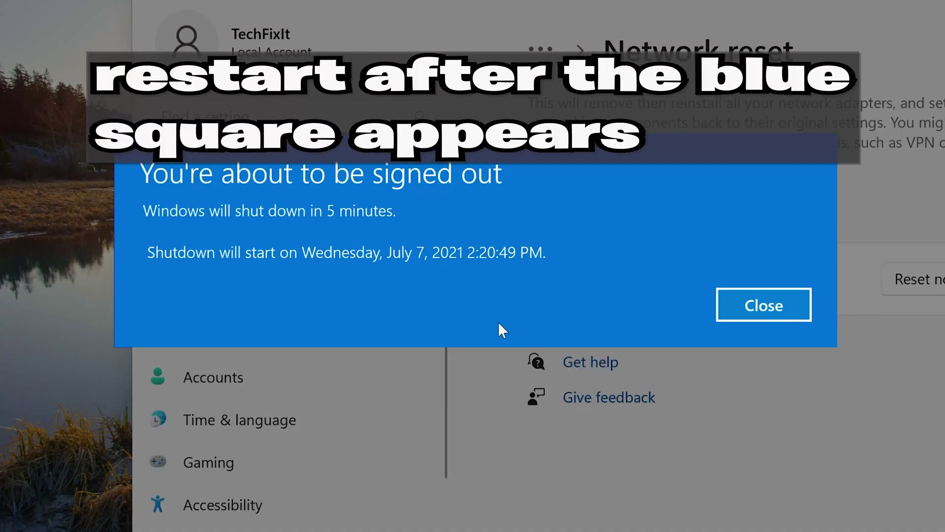
{"action": "left_click", "coordinate": [763, 305]}
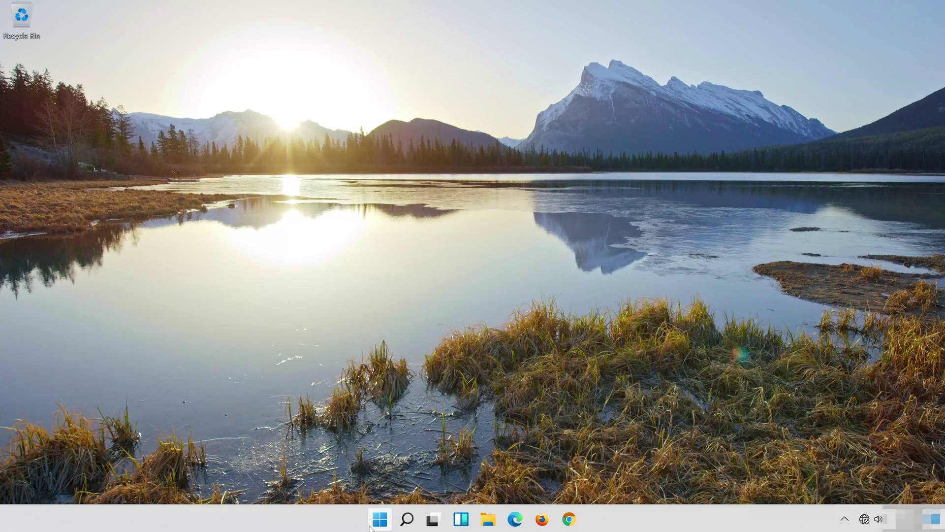
- Restart the computer
{"action": "left_click", "coordinate": [372, 525]}
{"action": "left_click", "coordinate": [628, 476]}
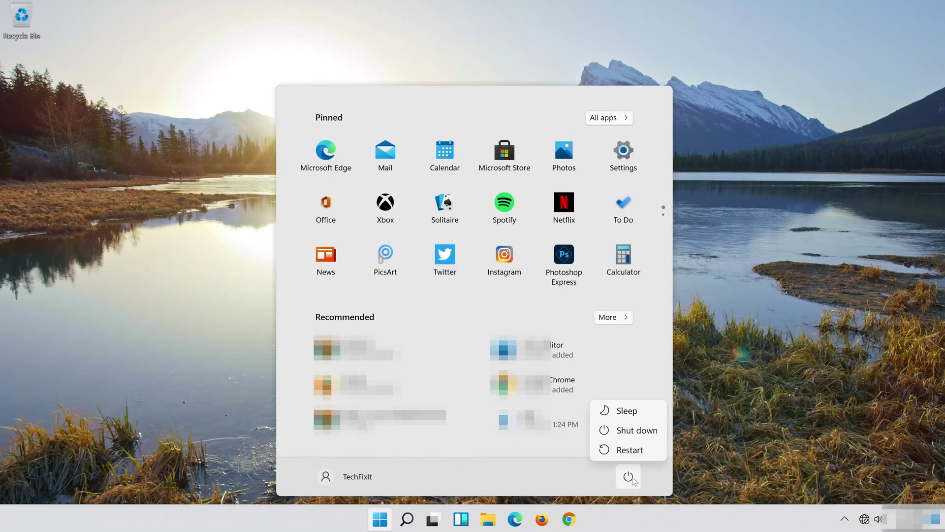
{"action": "left_click", "coordinate": [634, 447]}
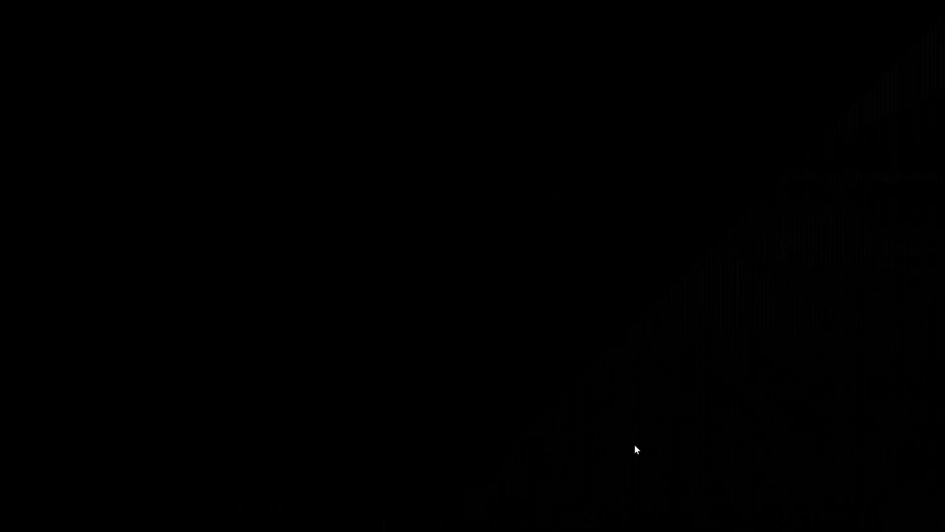